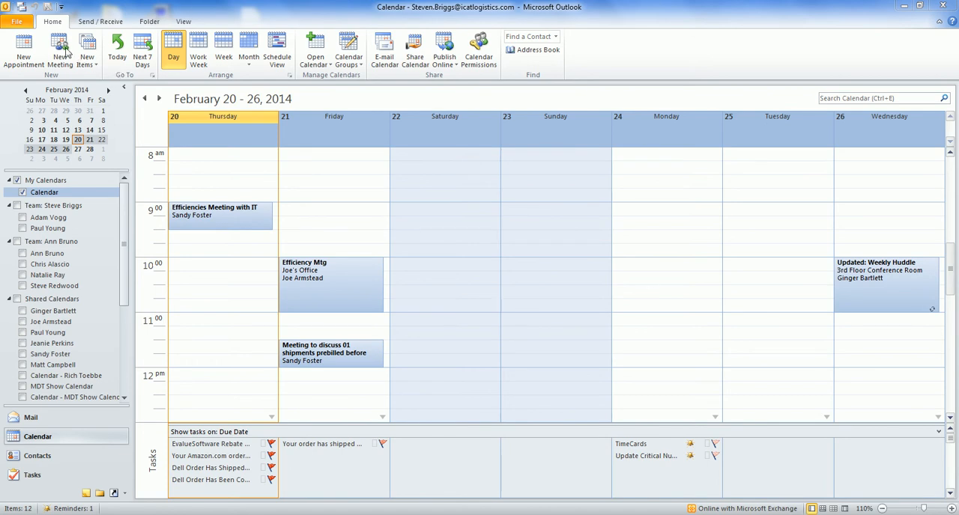
Step: Create a new appointment with the subject Vacation Day and make it an all-day event
click(27, 46)
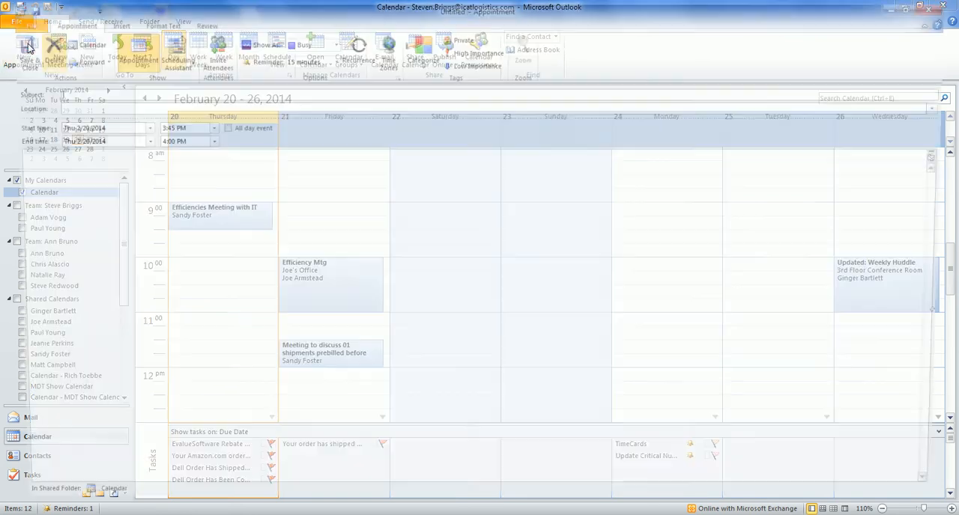
text(Vacat)
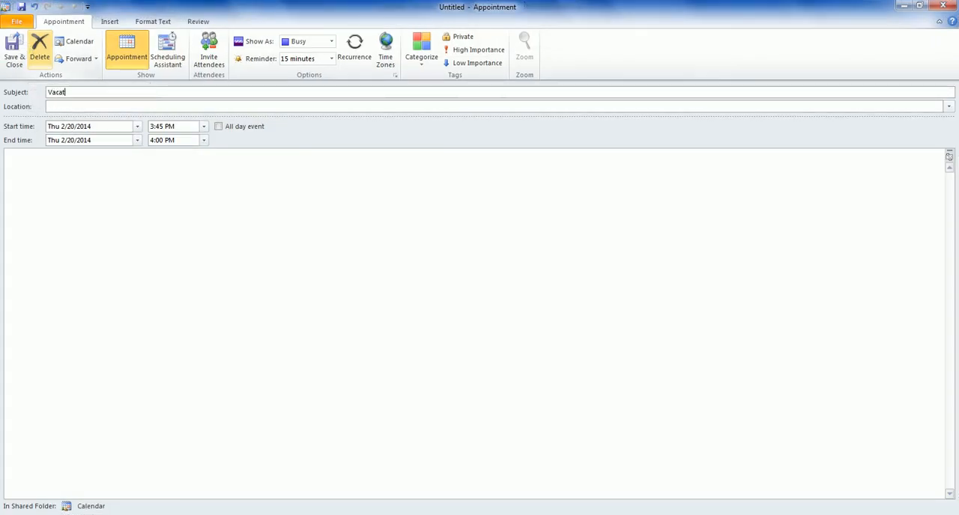
text(ion Day)
click(217, 126)
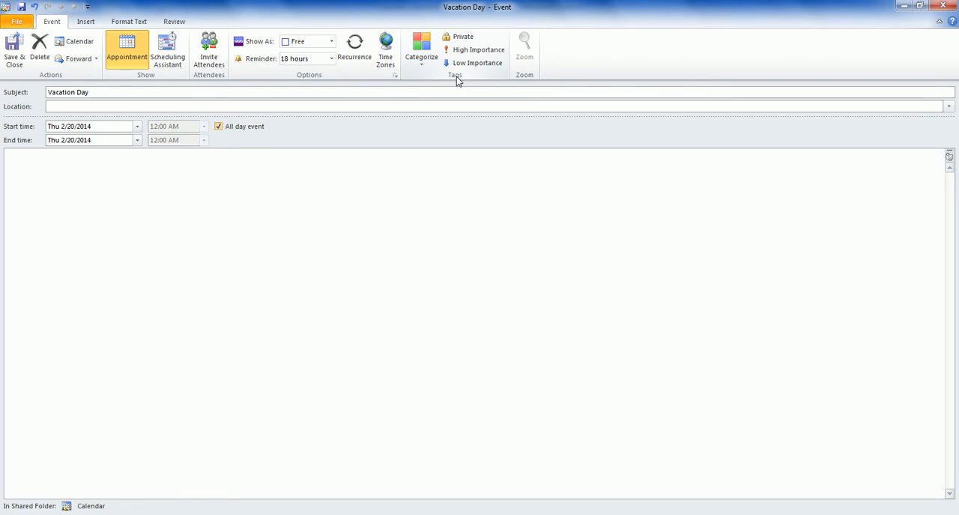
Step: Set the Vacation Day event's reminder to None and close the event without saving it
click(332, 59)
click(322, 72)
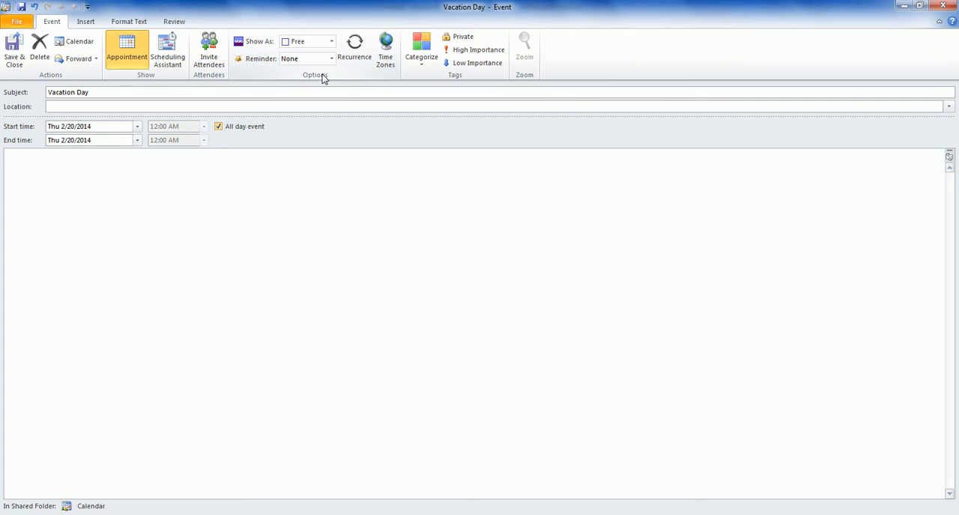
click(942, 5)
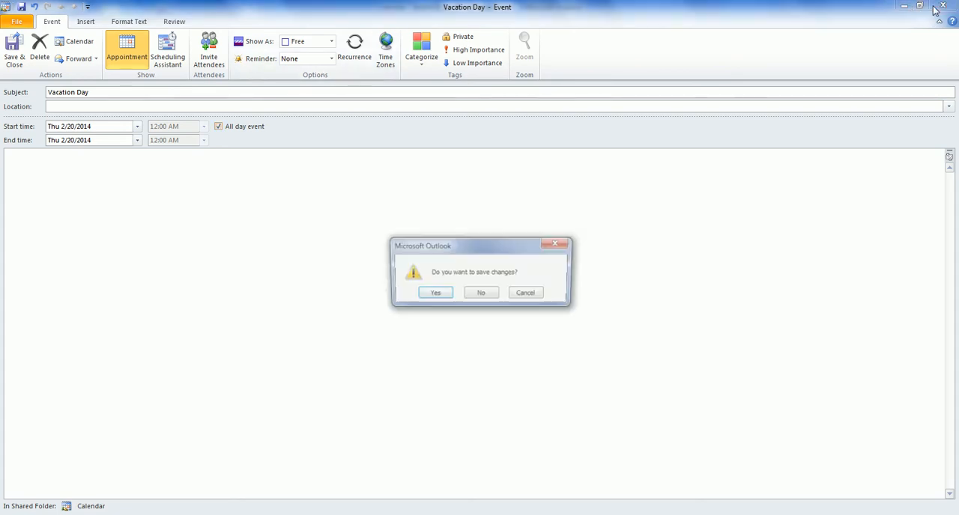
click(481, 294)
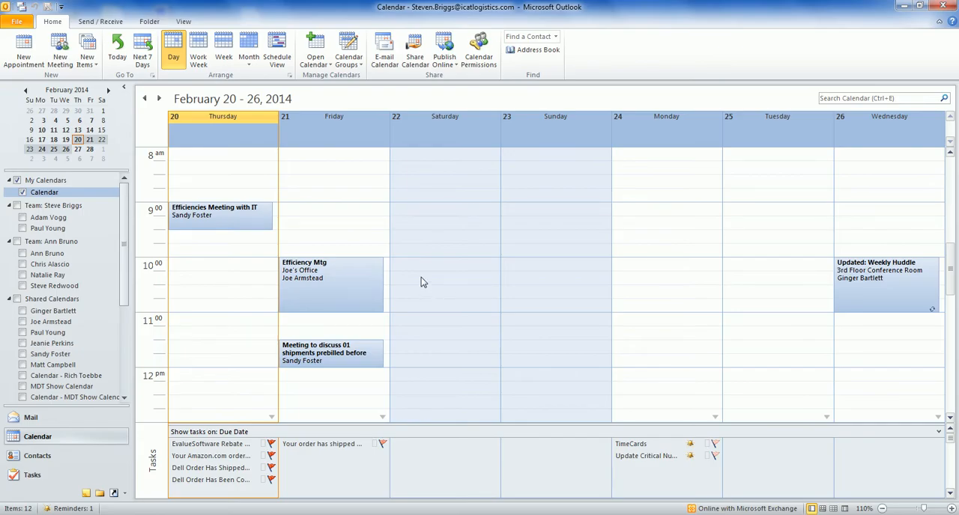
Step: Open a blank appointment to view the available start times, and close it without making changes
click(40, 47)
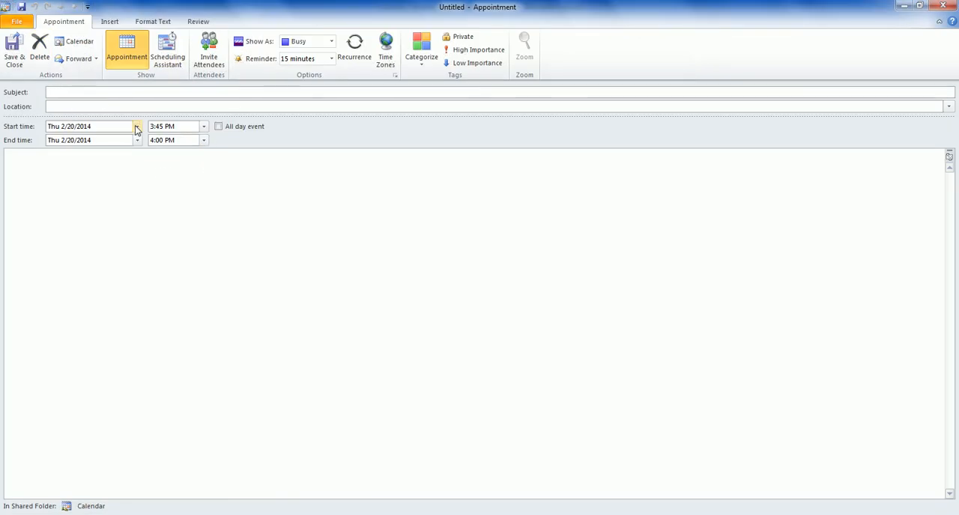
click(203, 126)
click(204, 147)
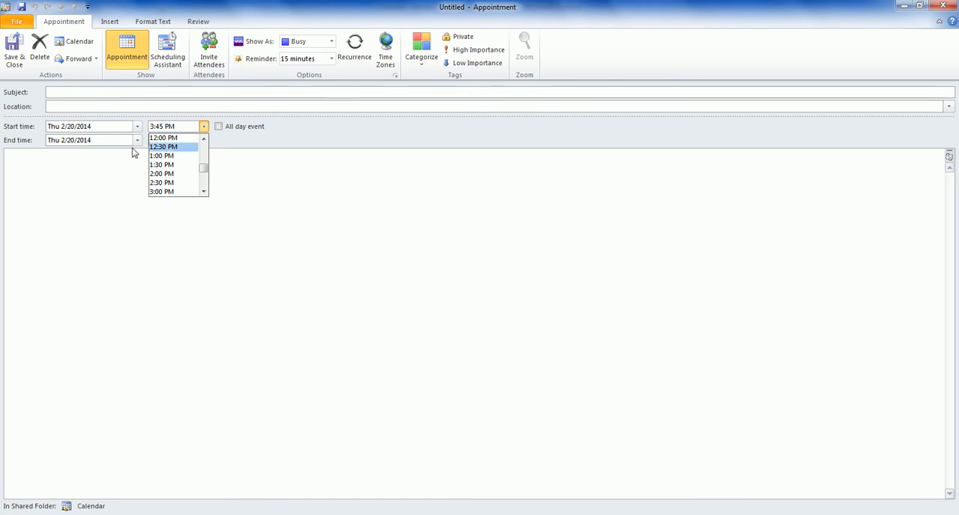
click(945, 7)
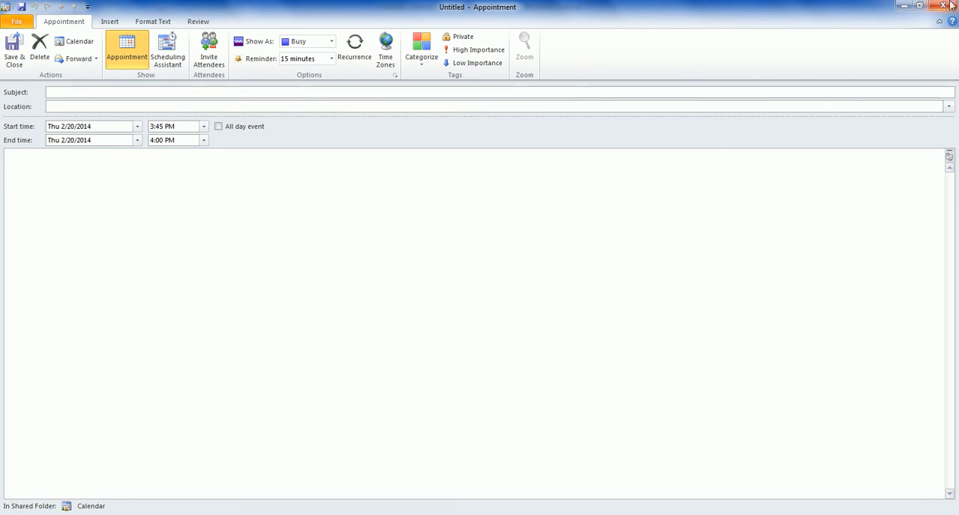
click(944, 7)
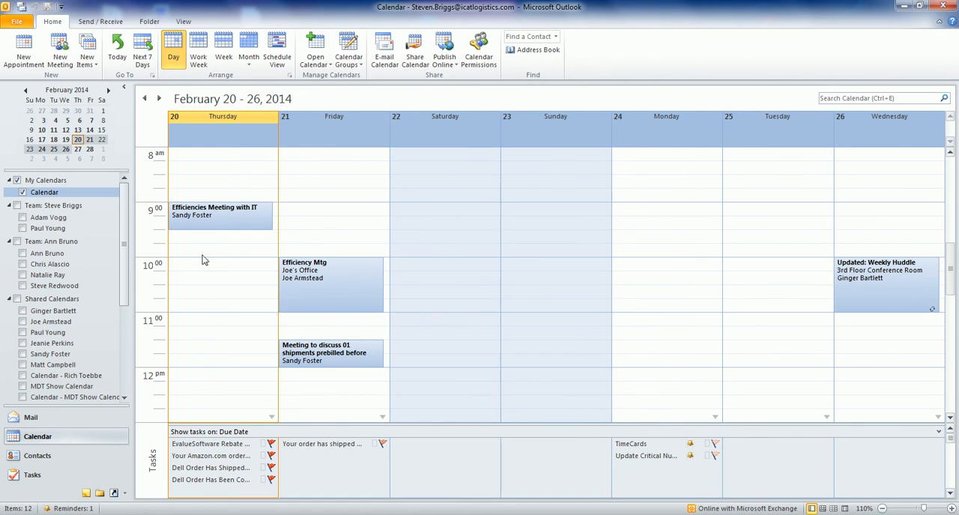
Step: Create a new meeting with "Subject" as its subject and Conference Room as its location
click(64, 53)
click(105, 126)
text(Su)
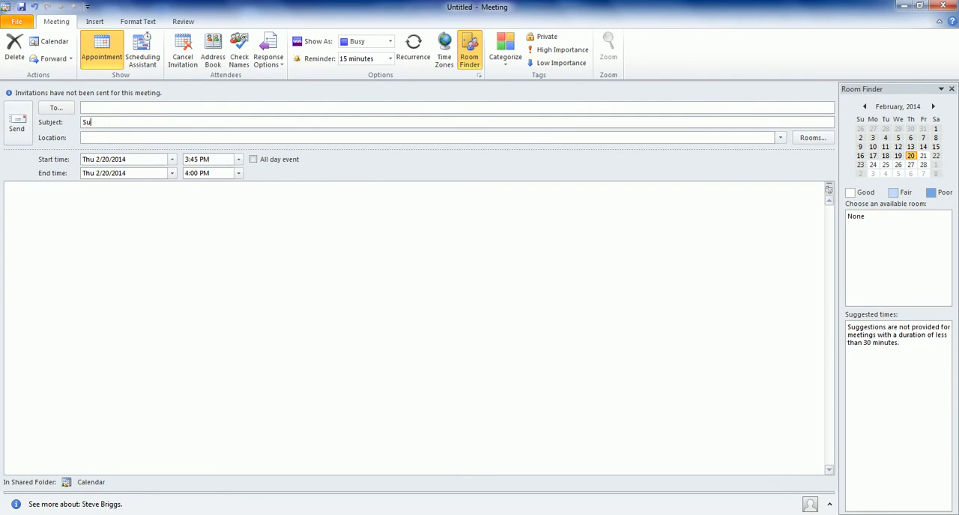
text(bject)
key(Tab)
text(Confere)
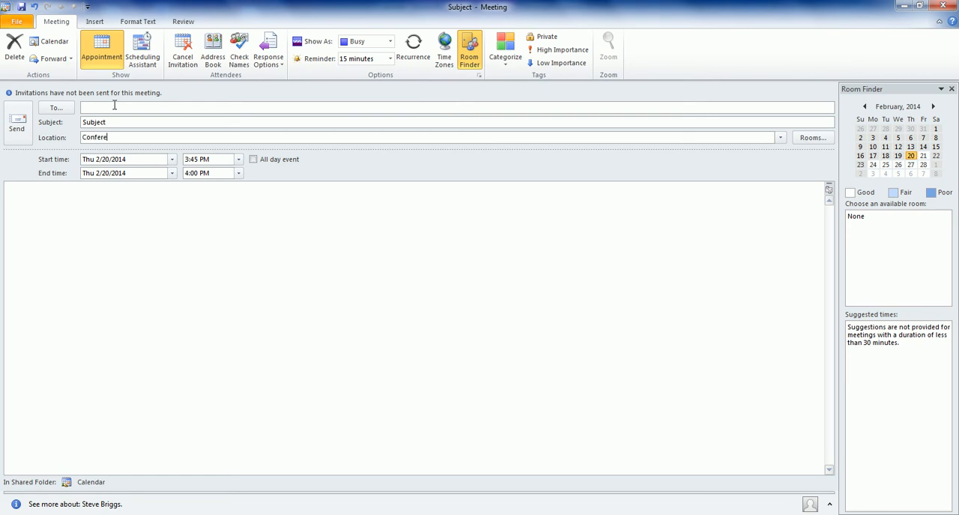
text(nce Room)
Step: Add three colleagues by name as meeting attendees in the Scheduling Assistant
click(142, 64)
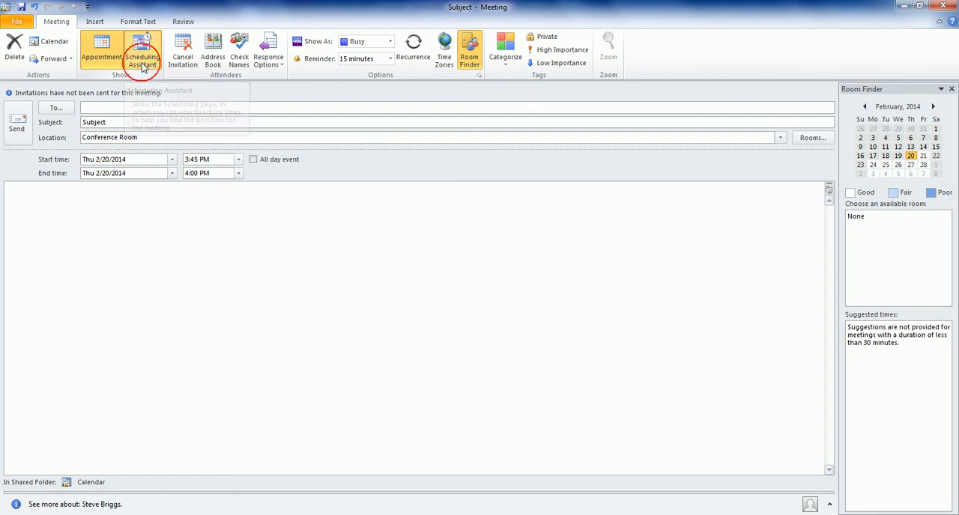
click(92, 138)
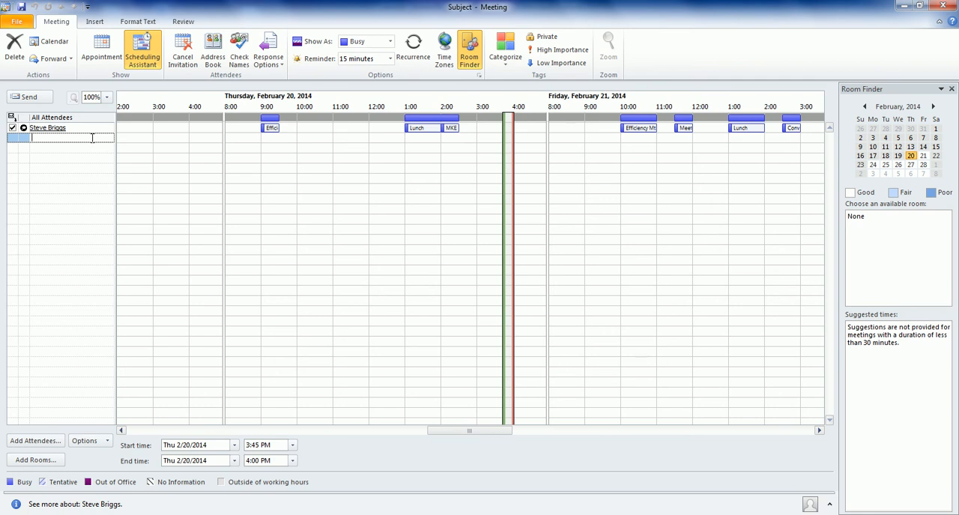
text(advogg)
key(Return)
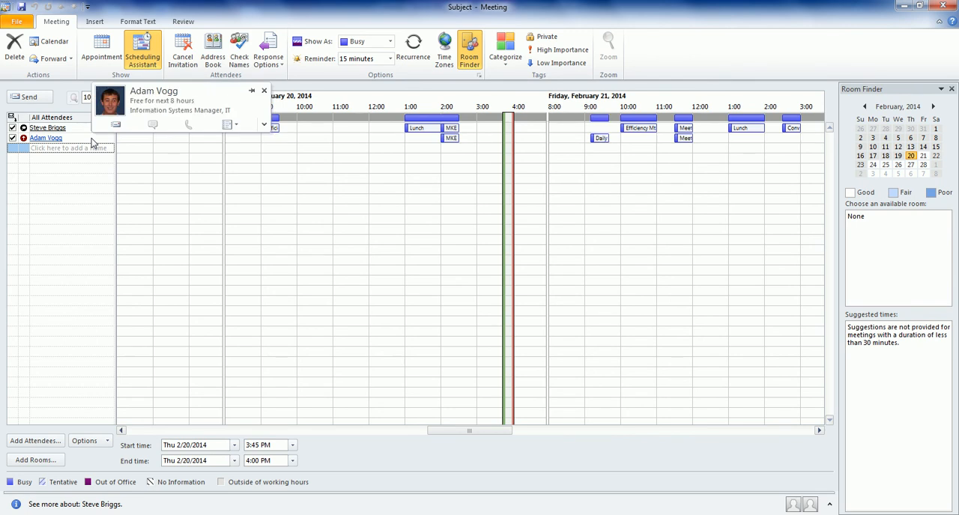
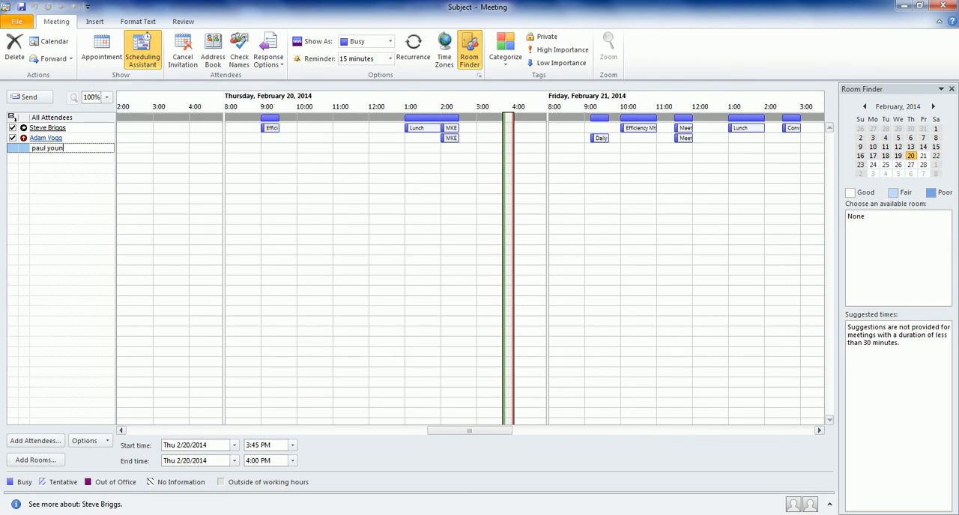
key(Return)
key(Return)
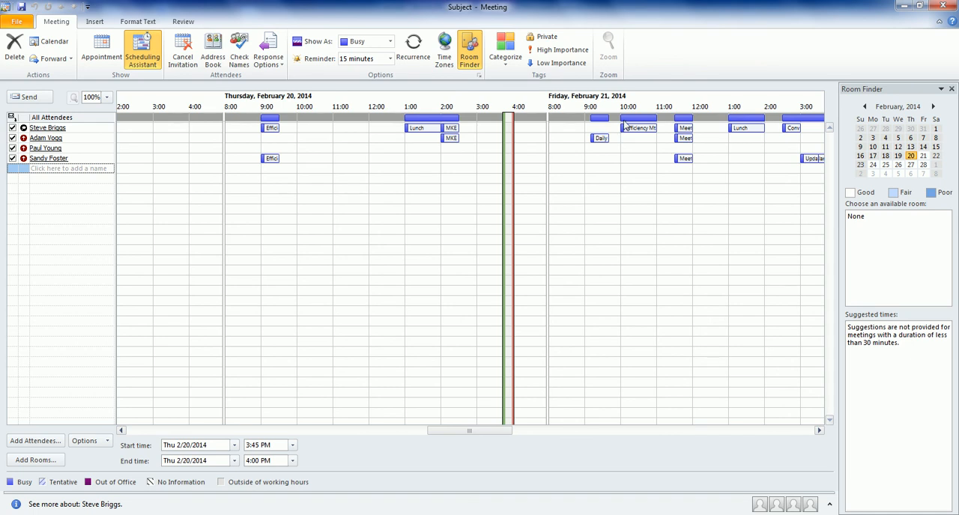
Step: Schedule the meeting in the attendees' shared free slot on Friday, February 21, 2014, from 12:00 PM to 1:00 PM
mouse_move(47, 128)
click(701, 131)
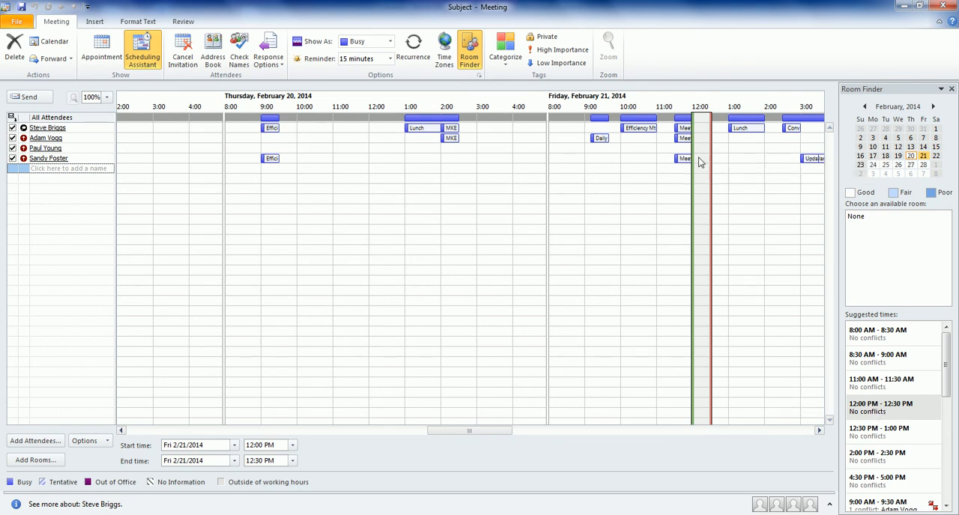
drag(711, 149, 726, 149)
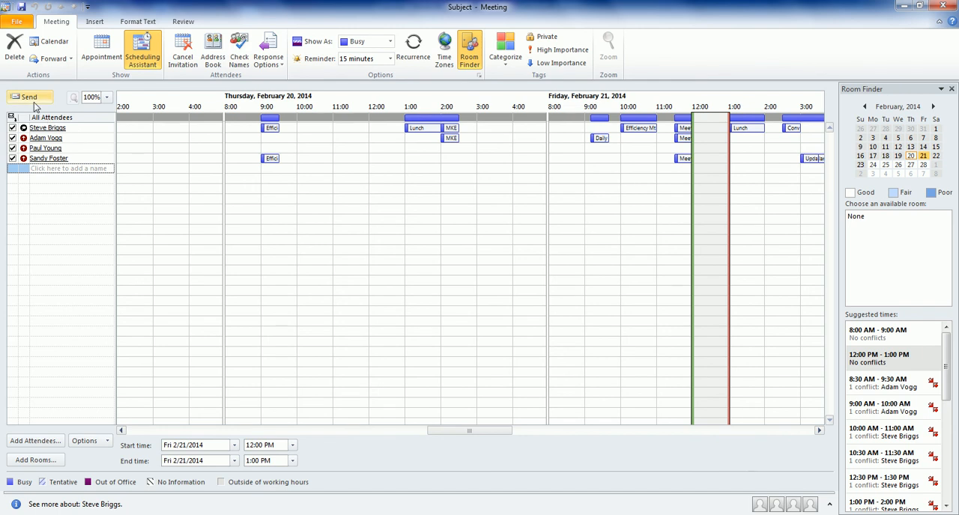
Step: Return to the meeting's appointment details and enter "Body" as the invitation's message text
click(100, 57)
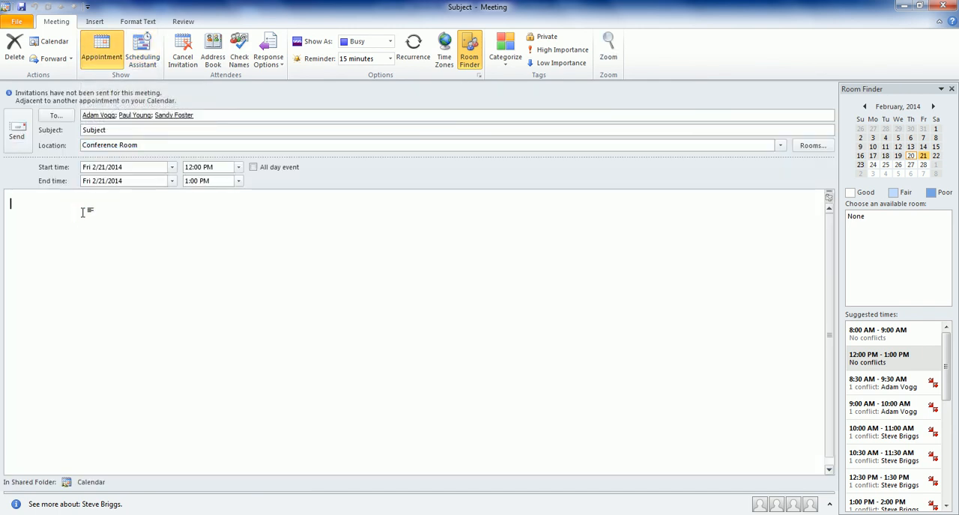
text(Body)
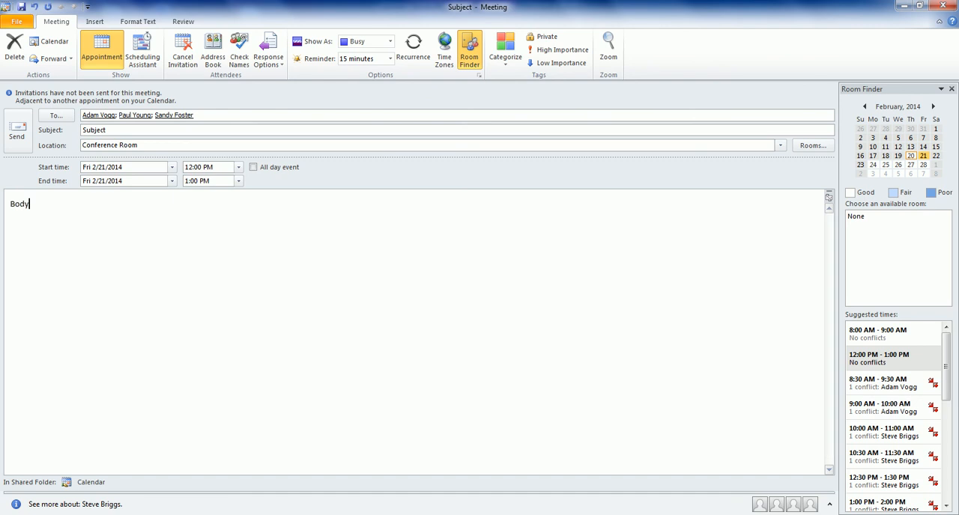